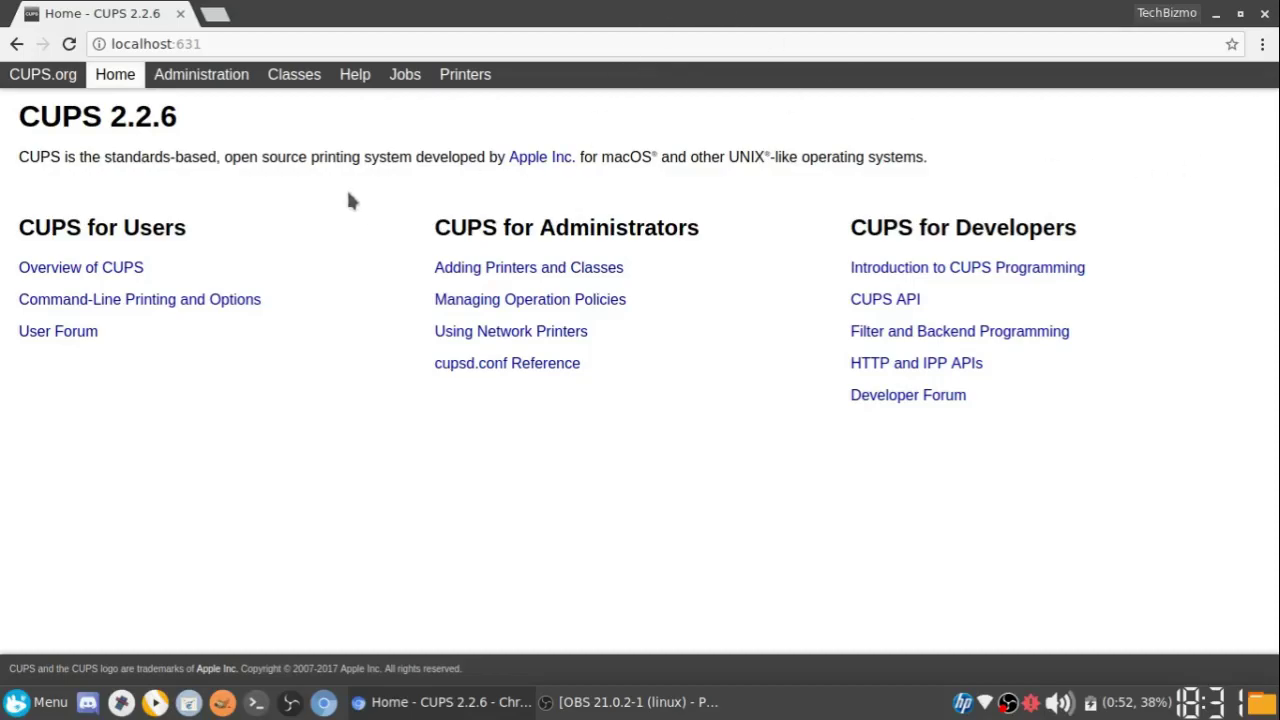
Open the CUPS Administration page and locate its Printers section
click(200, 76)
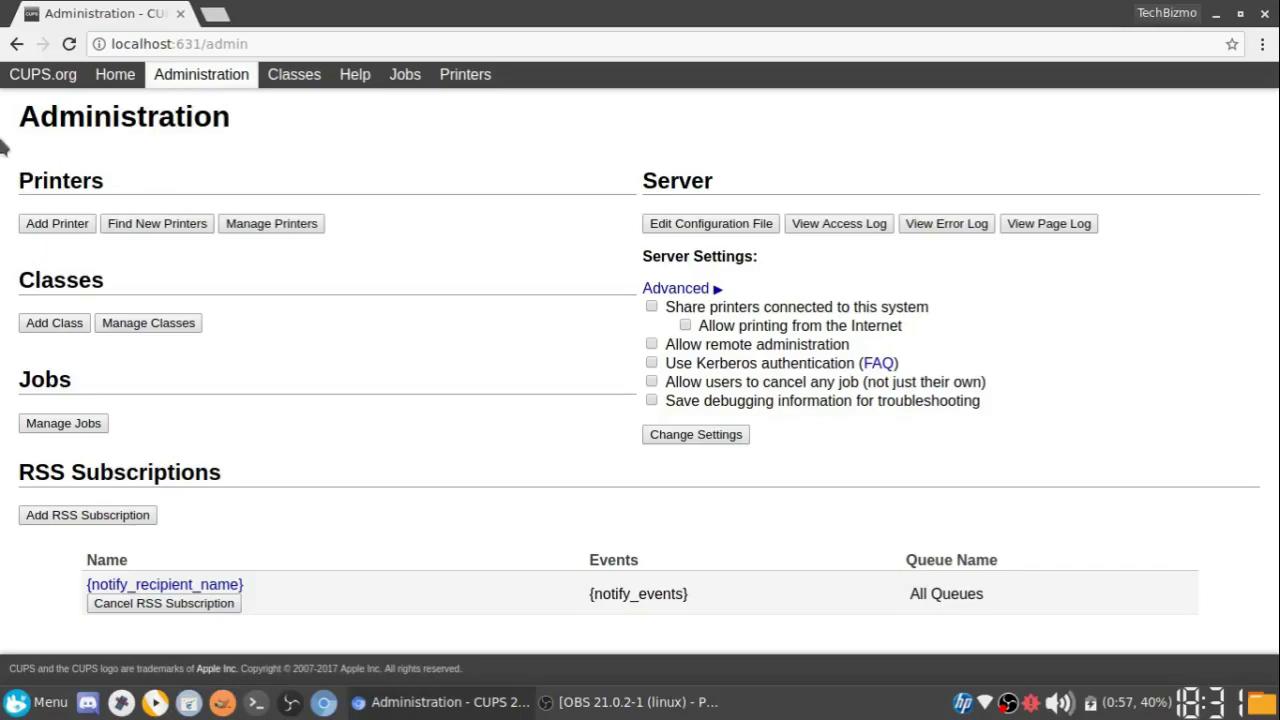
drag(6, 147, 20, 185)
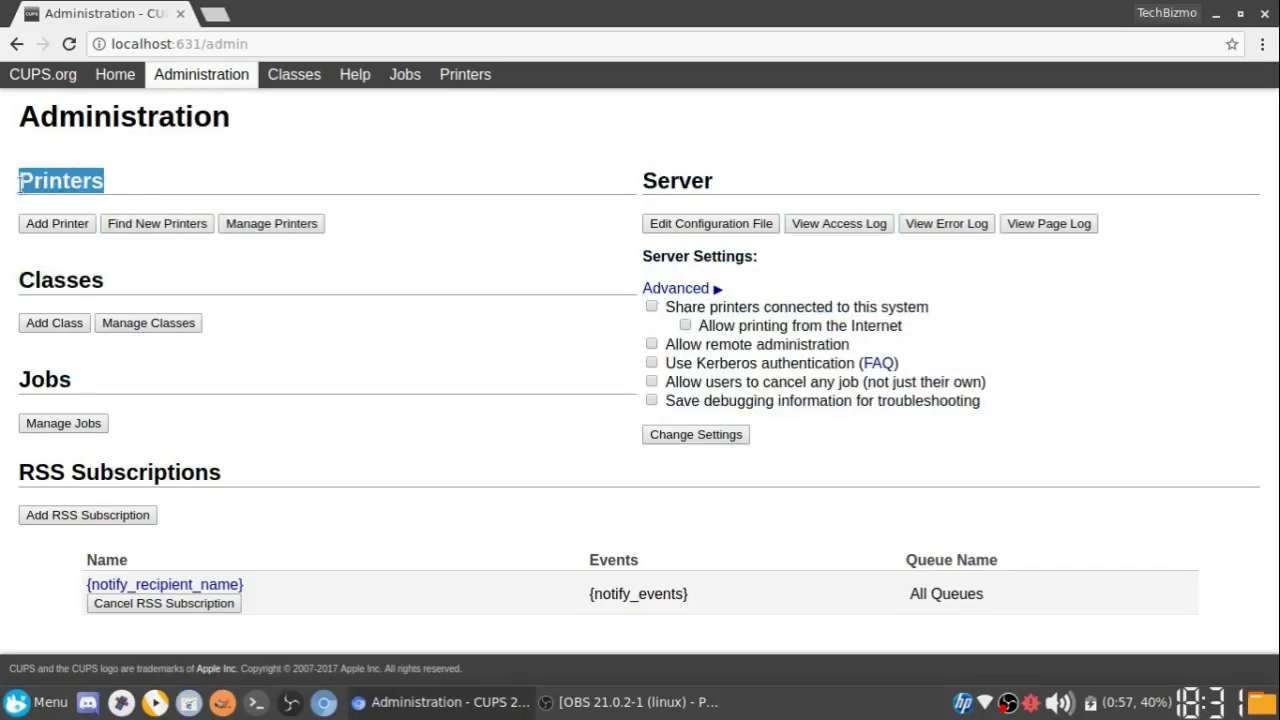
click(103, 185)
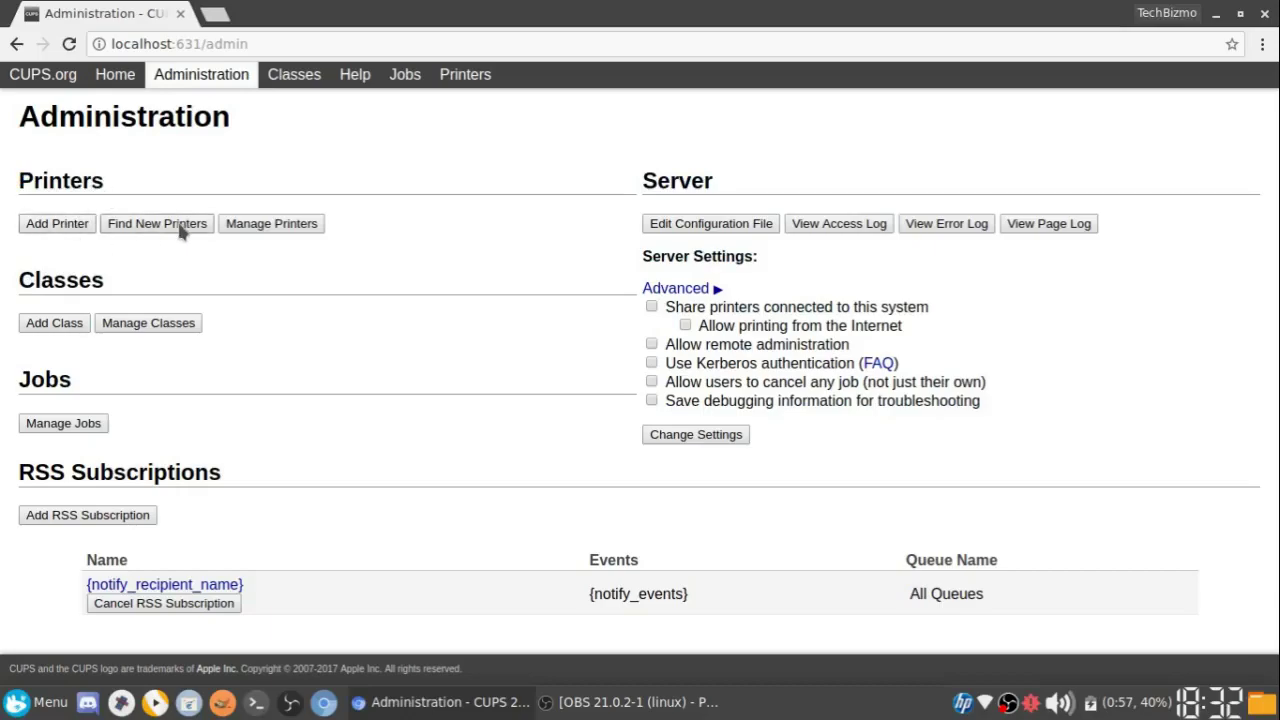
click(72, 224)
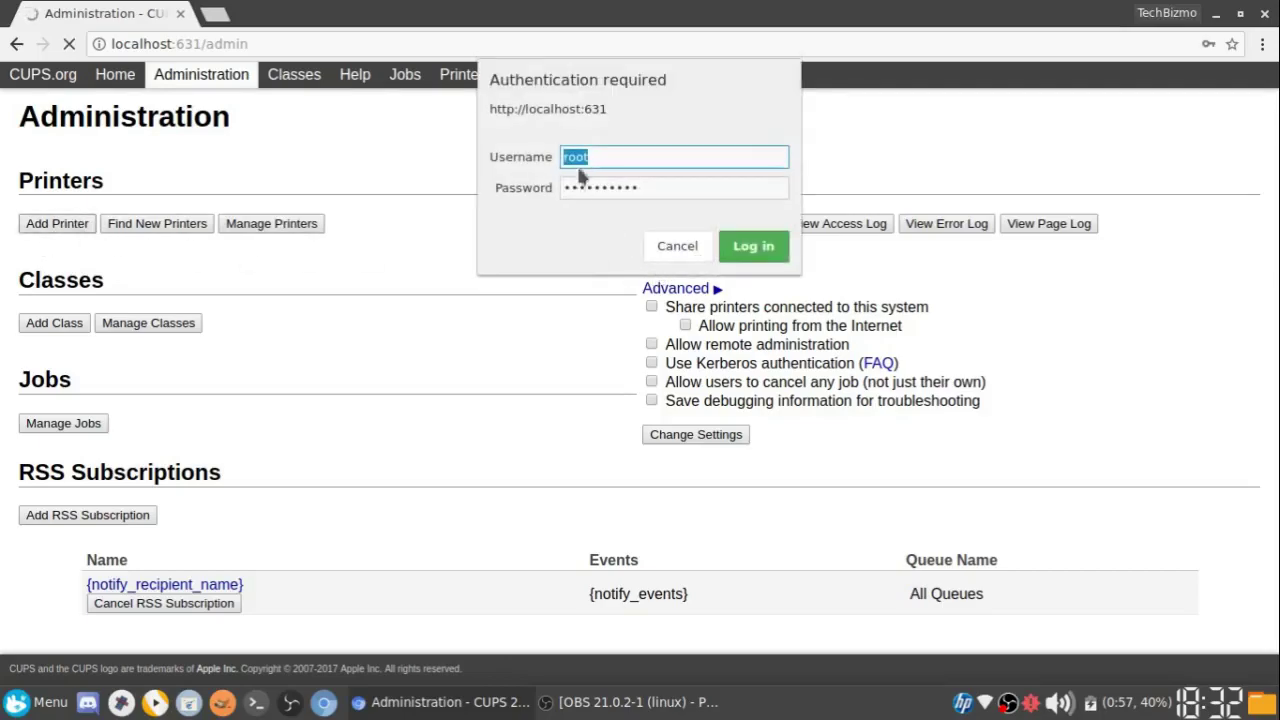
click(635, 151)
double_click(639, 148)
key(BackSpace)
click(663, 187)
double_click(663, 187)
key(BackSpace)
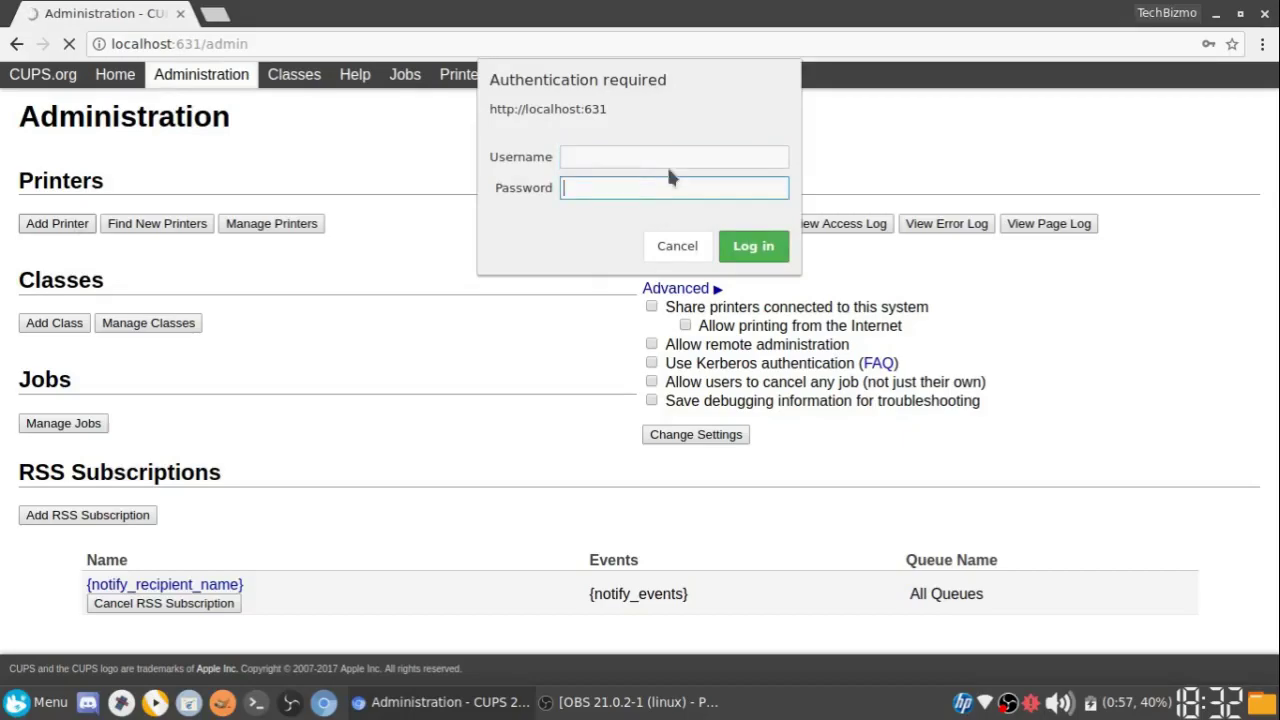
click(668, 155)
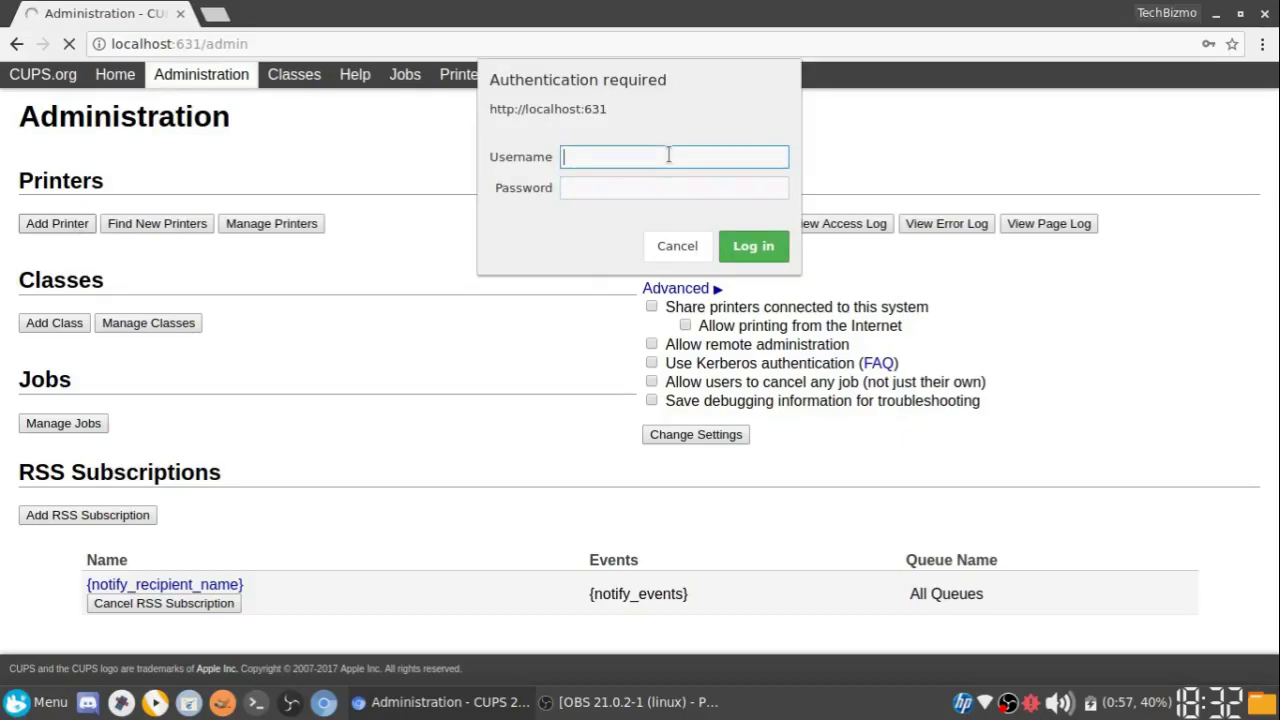
click(762, 248)
click(18, 44)
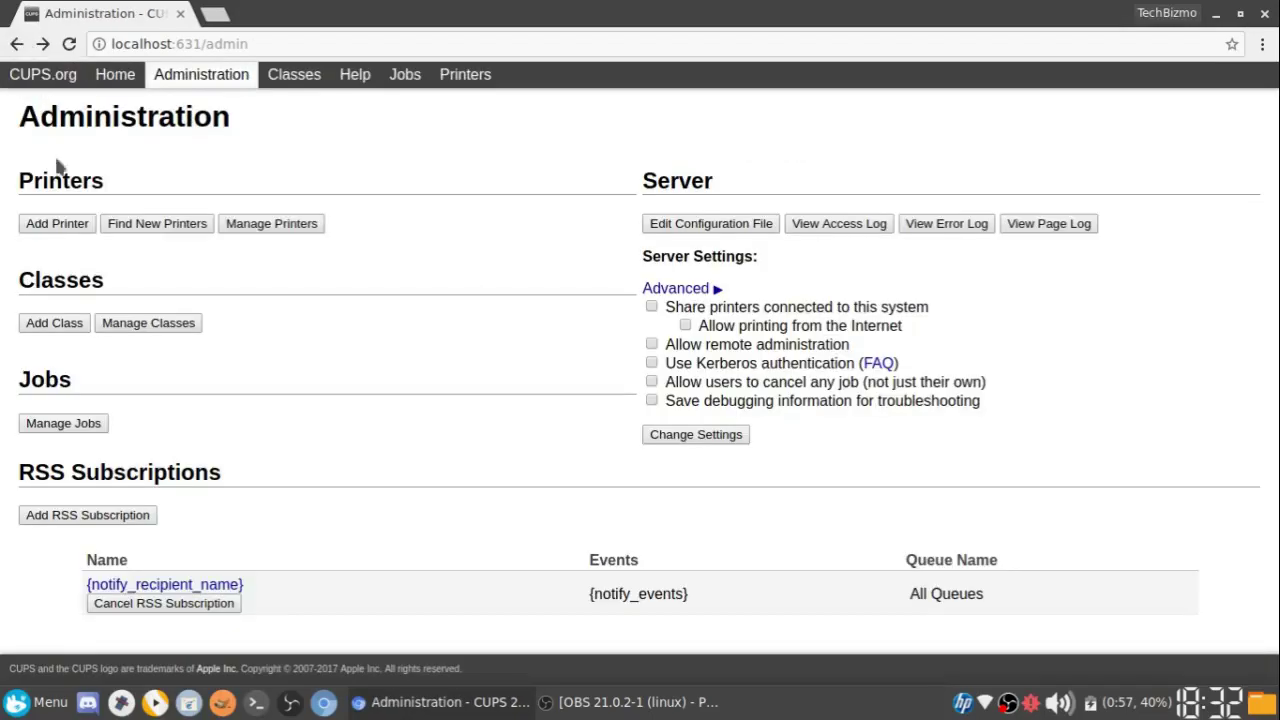
Start adding a printer, replace the prefilled credentials with username root and the account password, and log in
click(57, 223)
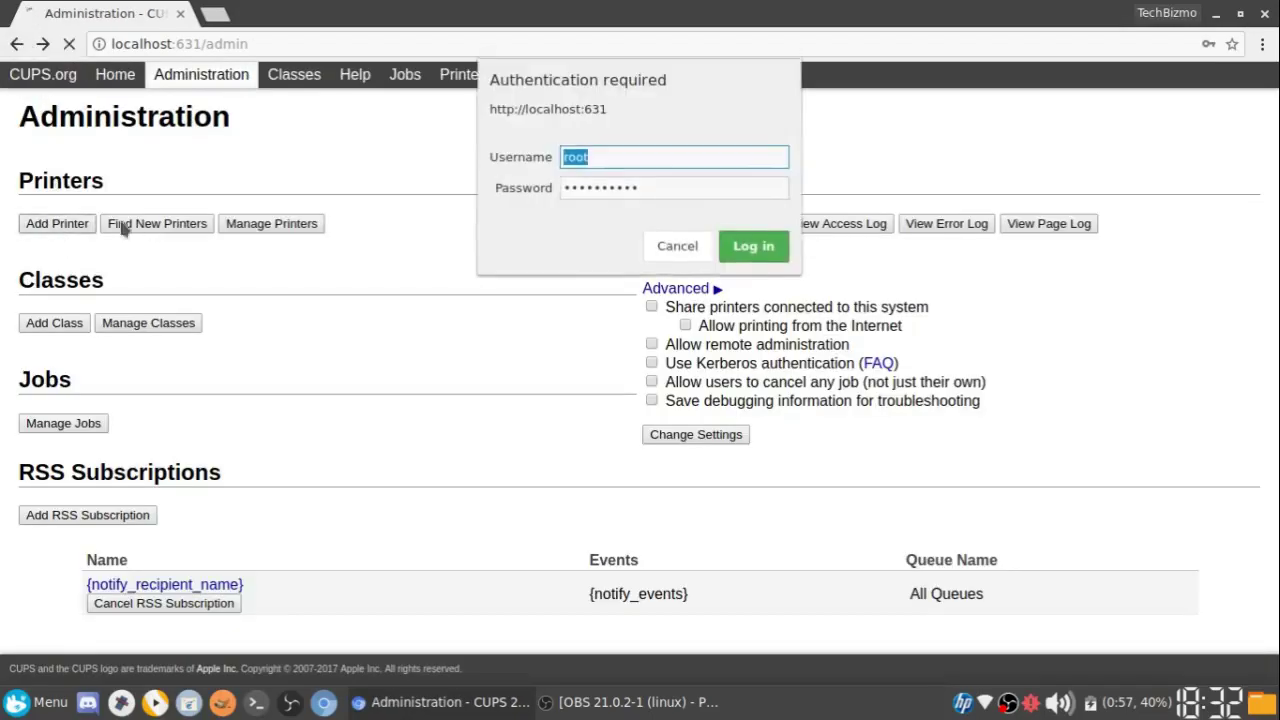
key(BackSpace)
double_click(653, 190)
key(BackSpace)
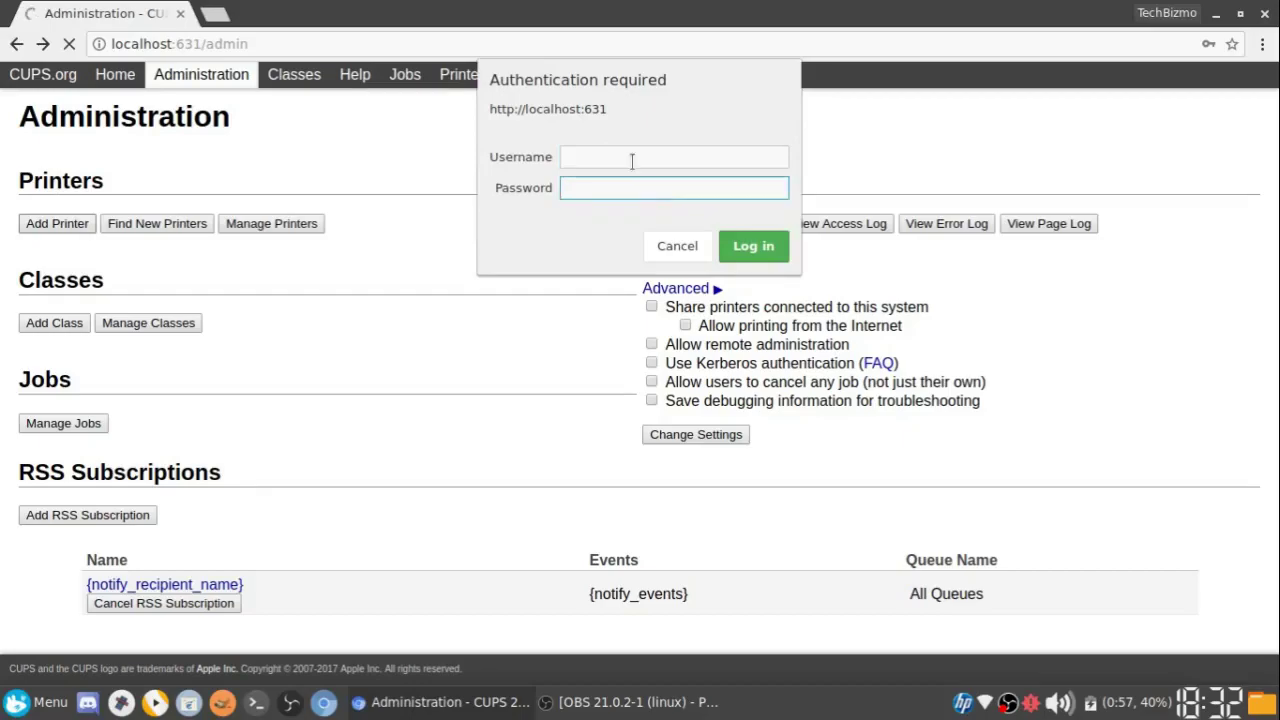
click(608, 156)
text(root)
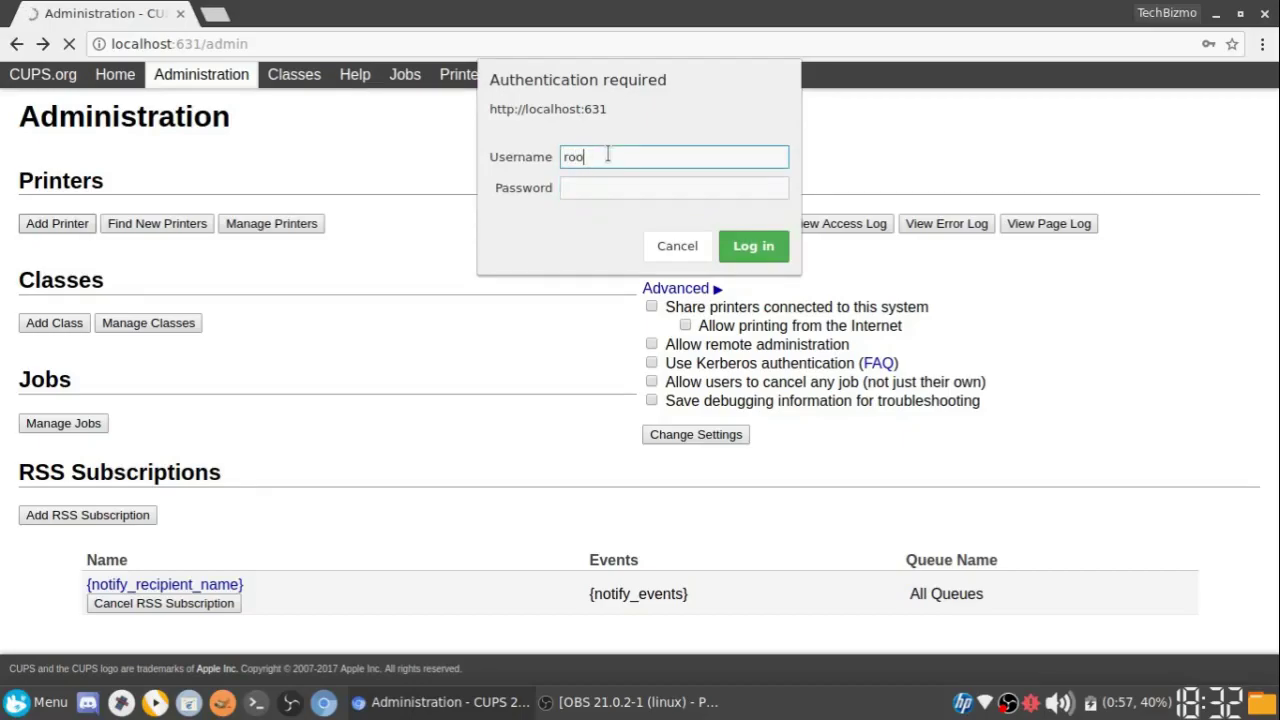
click(590, 196)
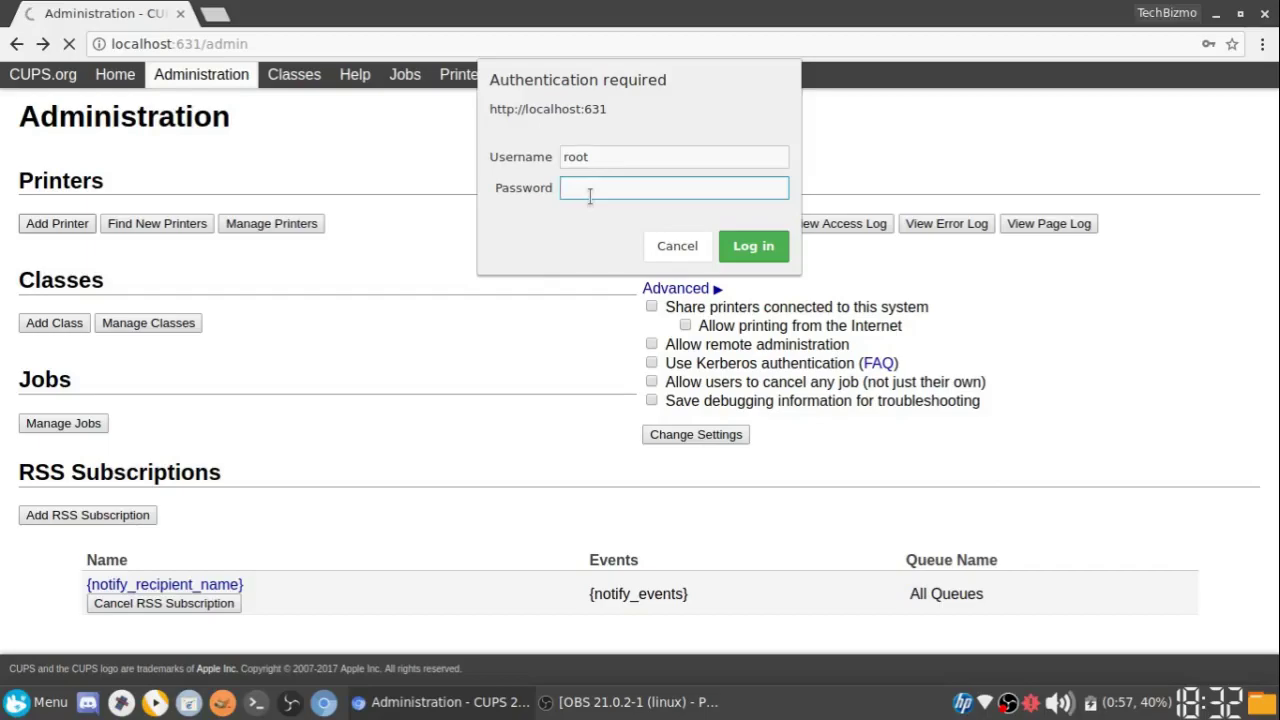
text(**********)
click(768, 248)
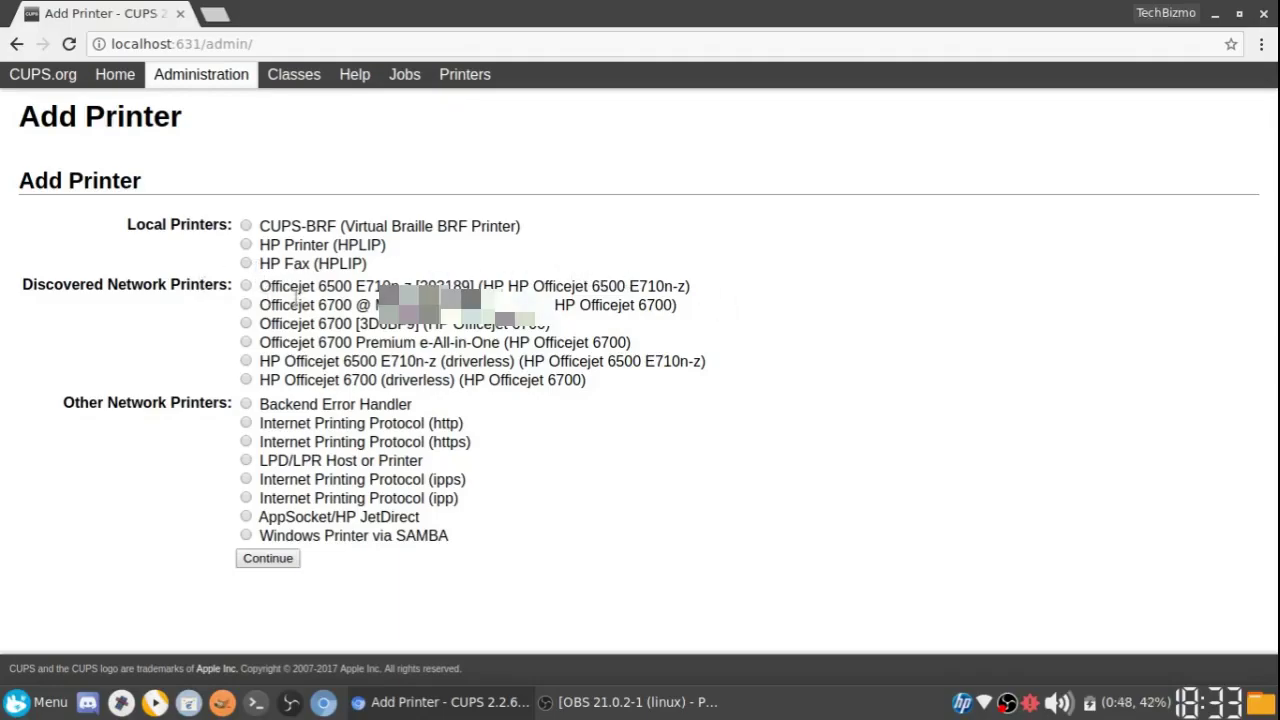
Choose the discovered, non-driverless Officejet 6500 E710n-z network printer and name it "TechBizmo's Printer"
click(246, 287)
click(268, 559)
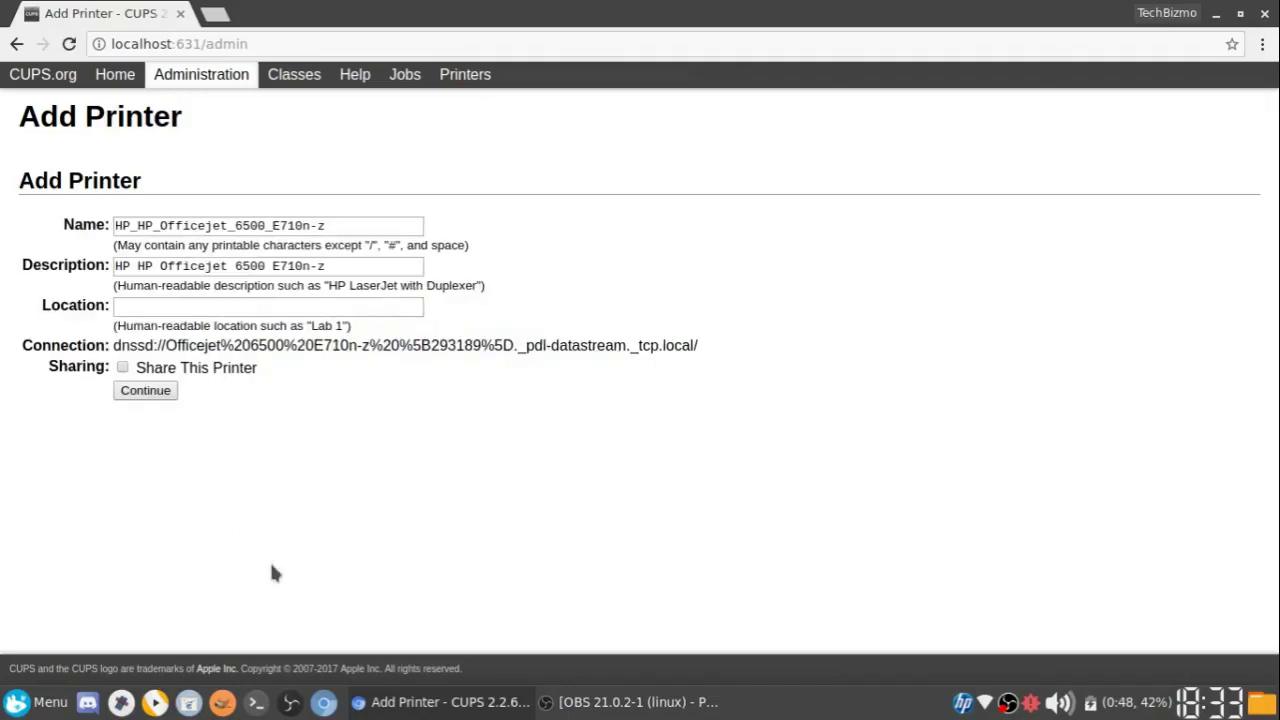
click(334, 228)
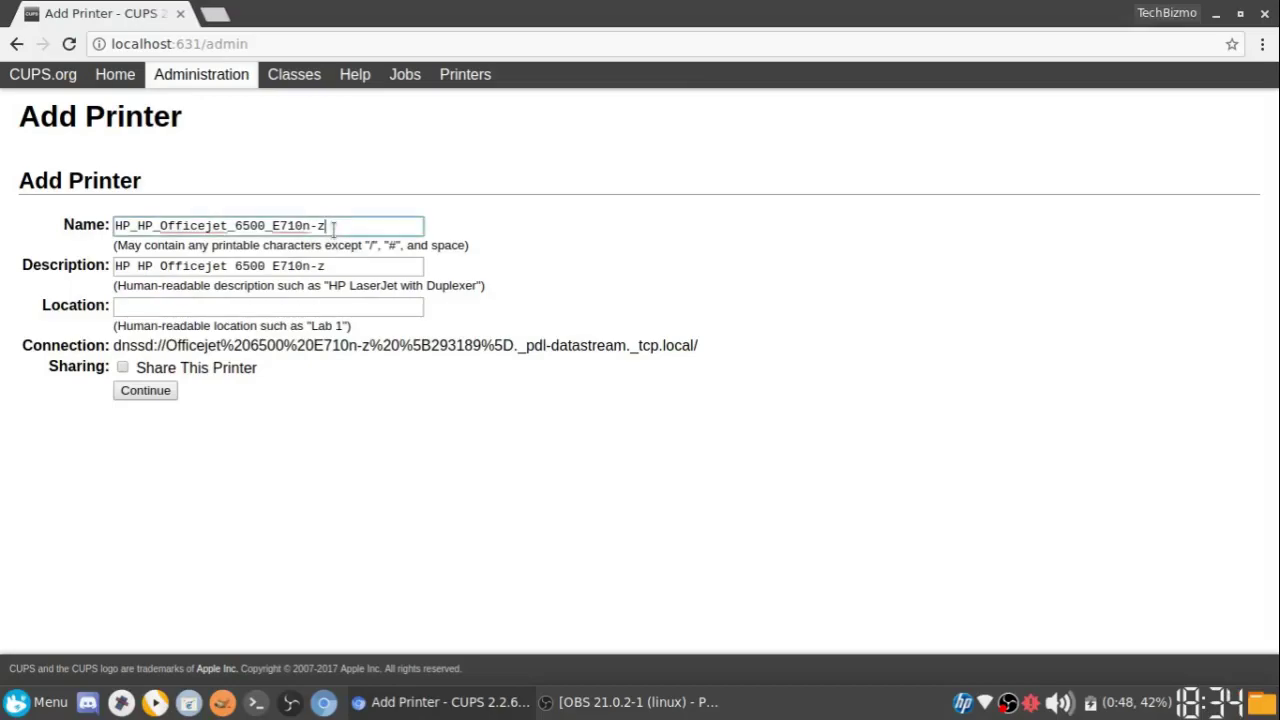
key(ctrl+a)
text(TechBizmo'S)
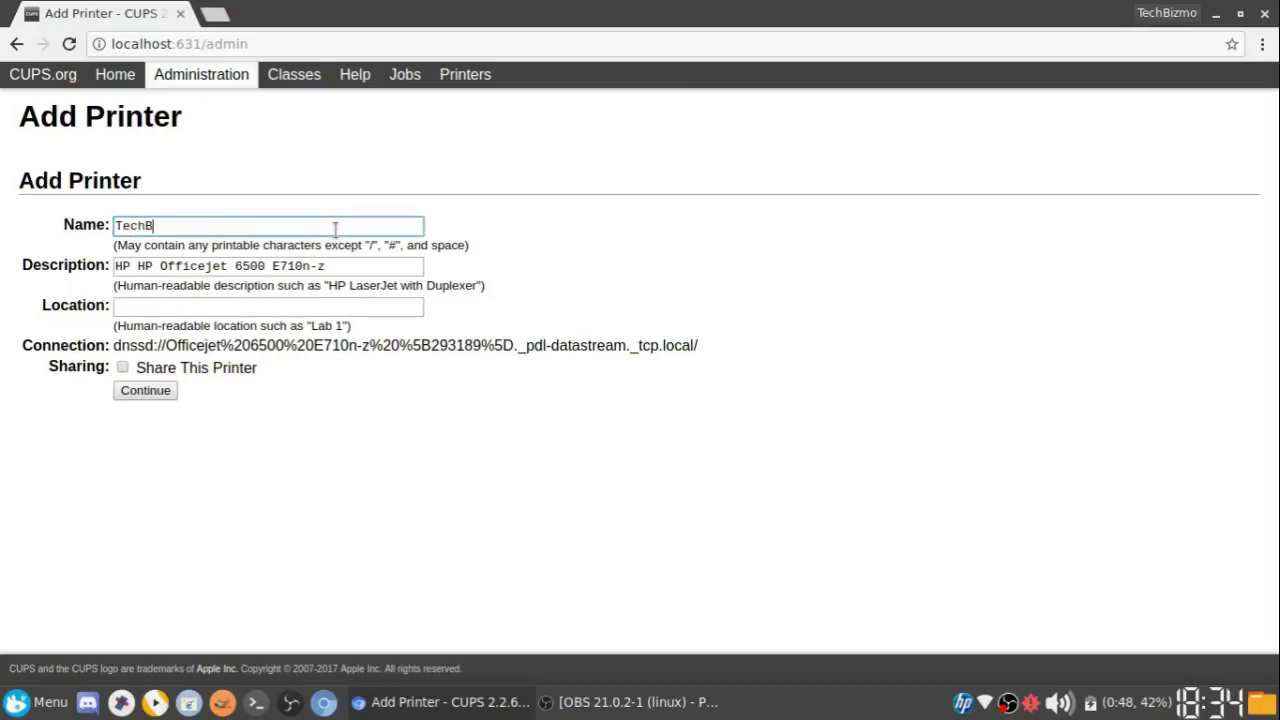
key(BackSpace)
key(BackSpace)
text(s Printer)
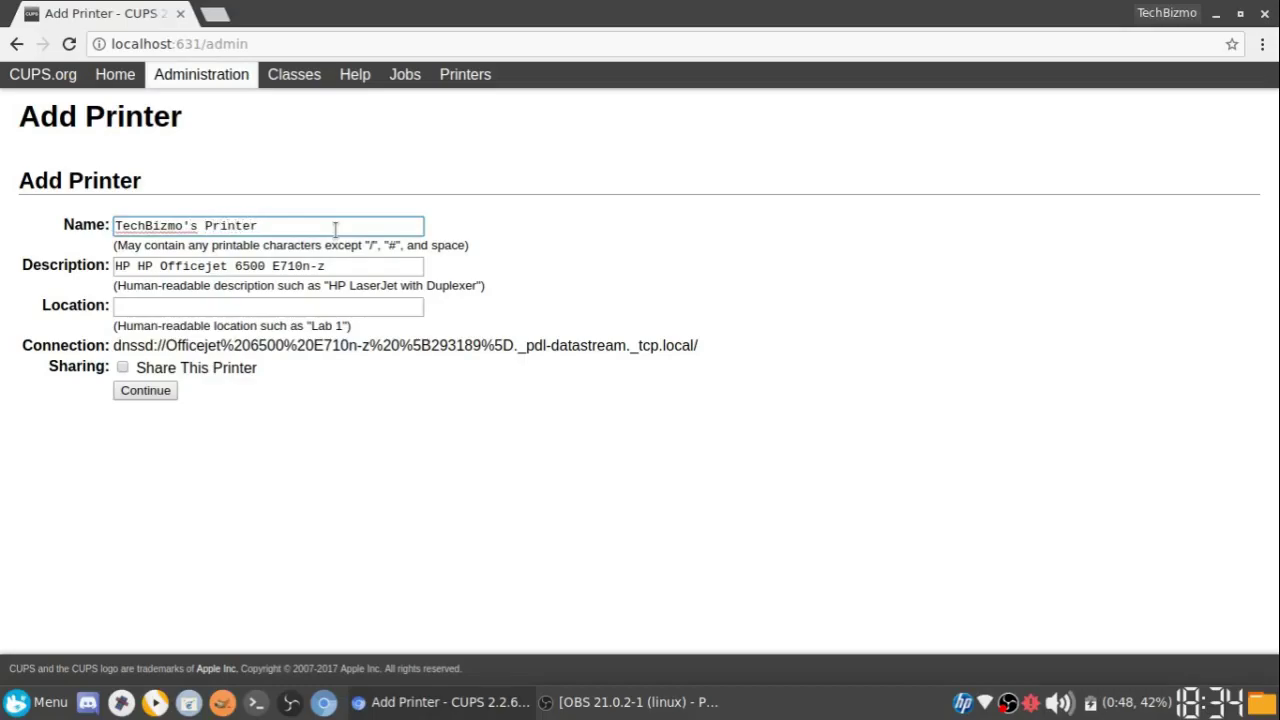
Replace the space in the printer's name with a hyphen and continue to the driver model selection
key(ctrl+Left)
key(BackSpace)
text(_)
key(BackSpace)
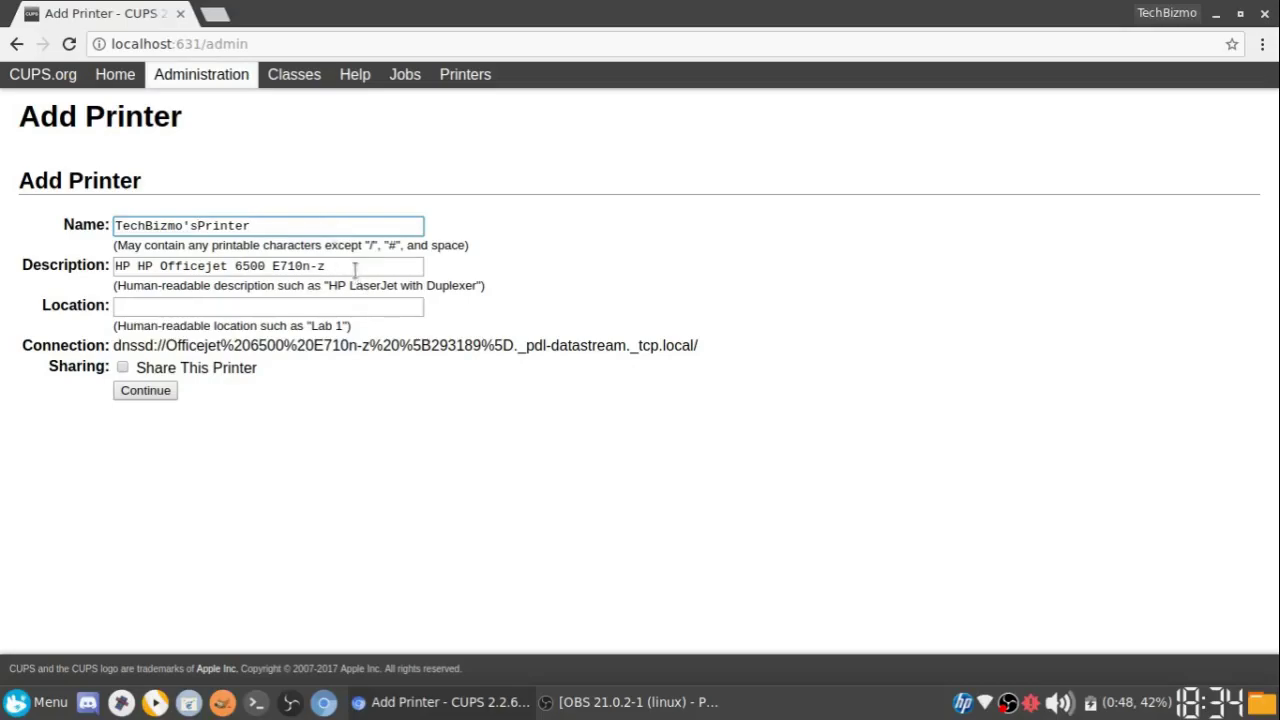
text(-)
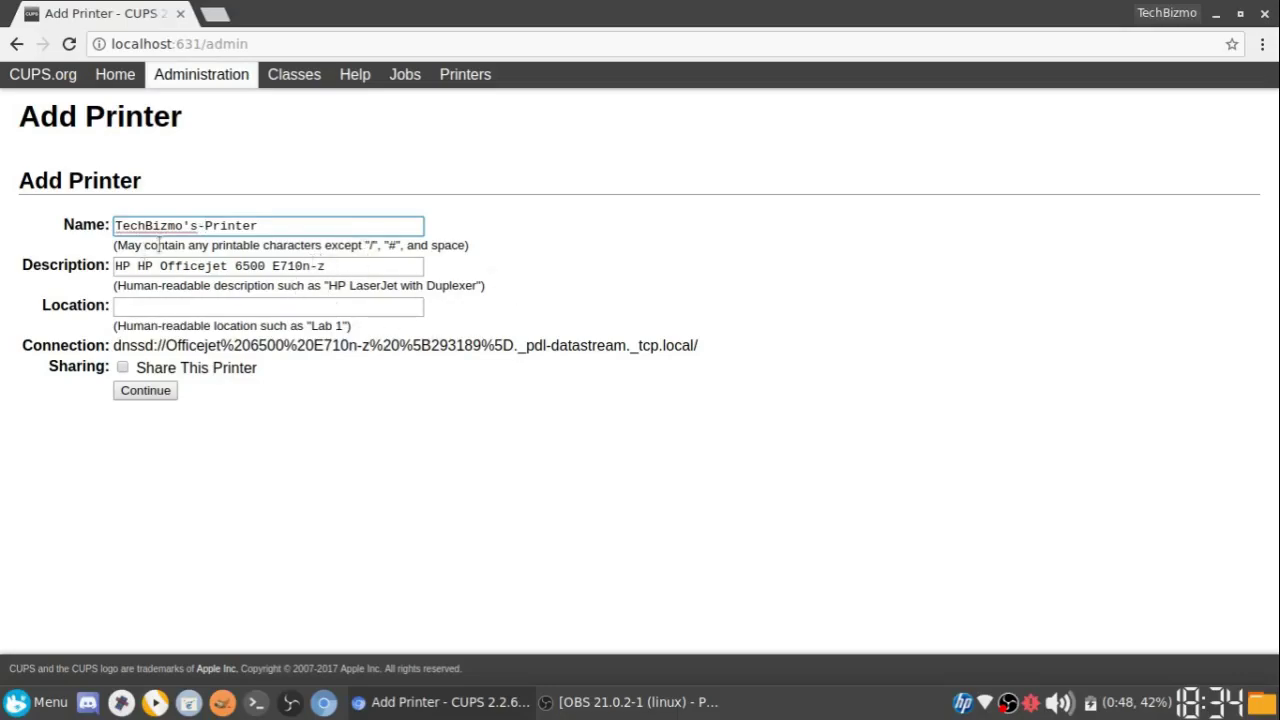
click(155, 392)
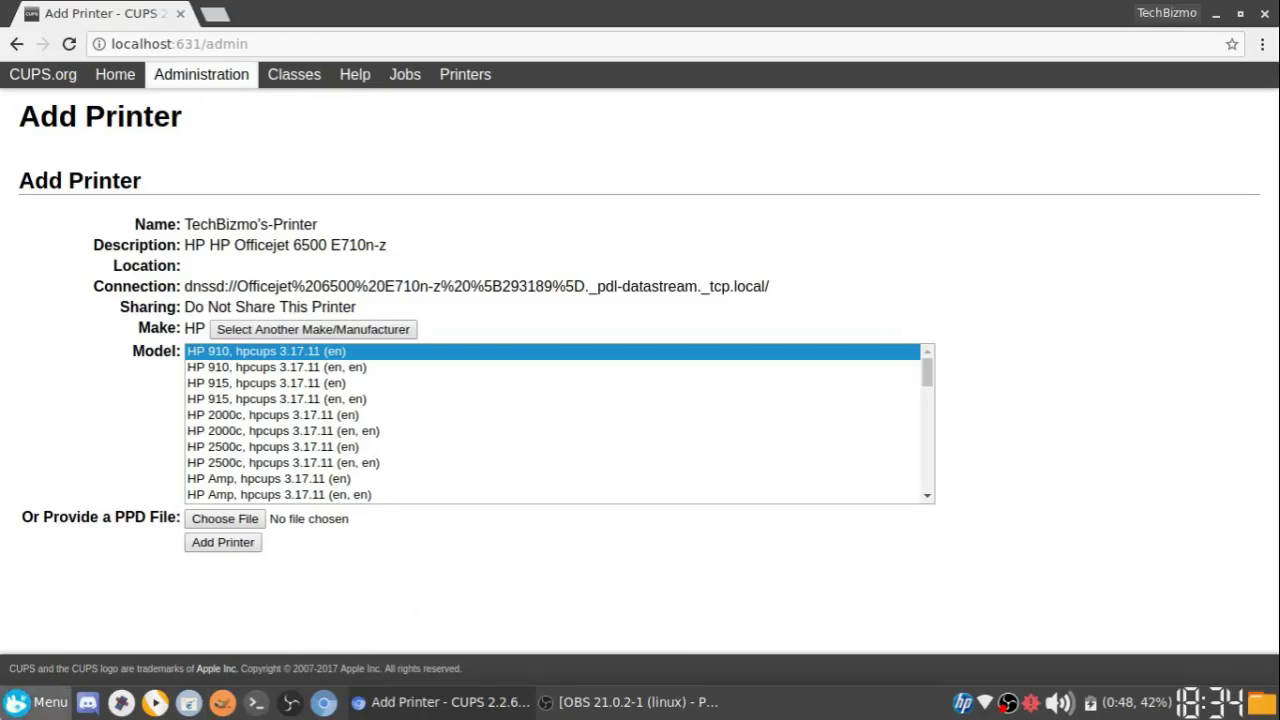
Switch to Print Settings to review the installed printers, and close both it and the browser
click(40, 702)
text(print)
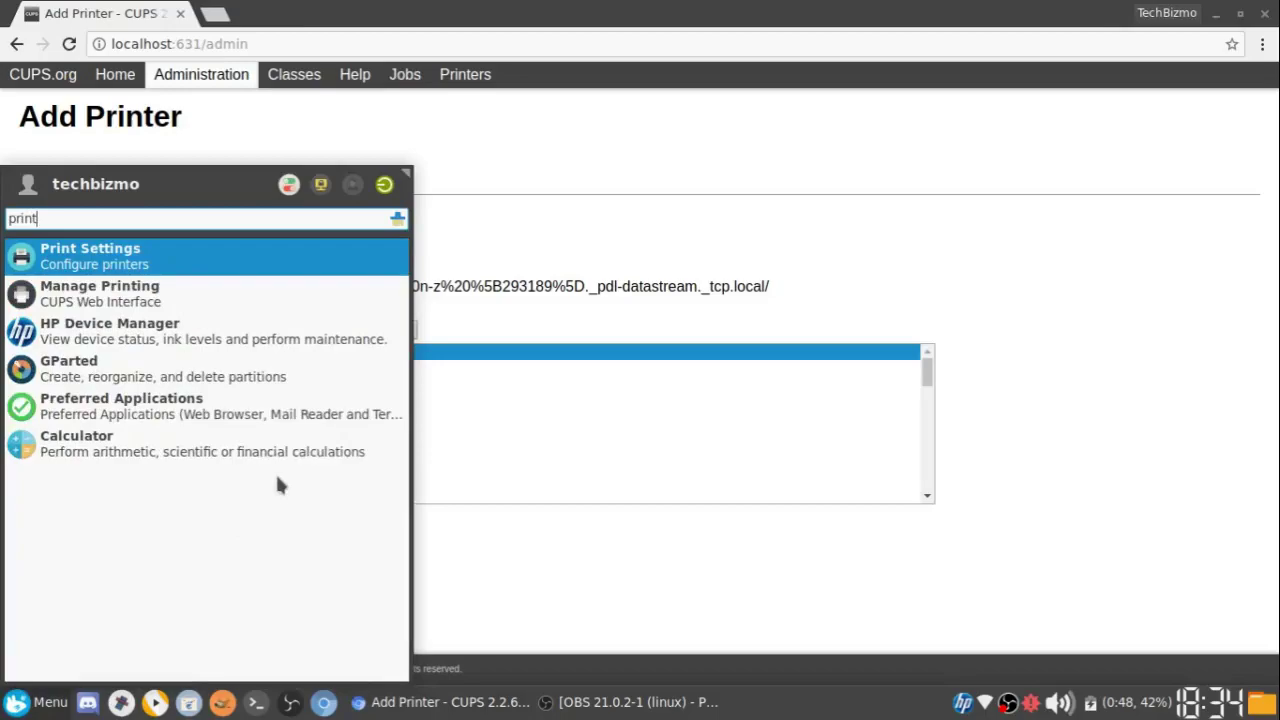
key(Return)
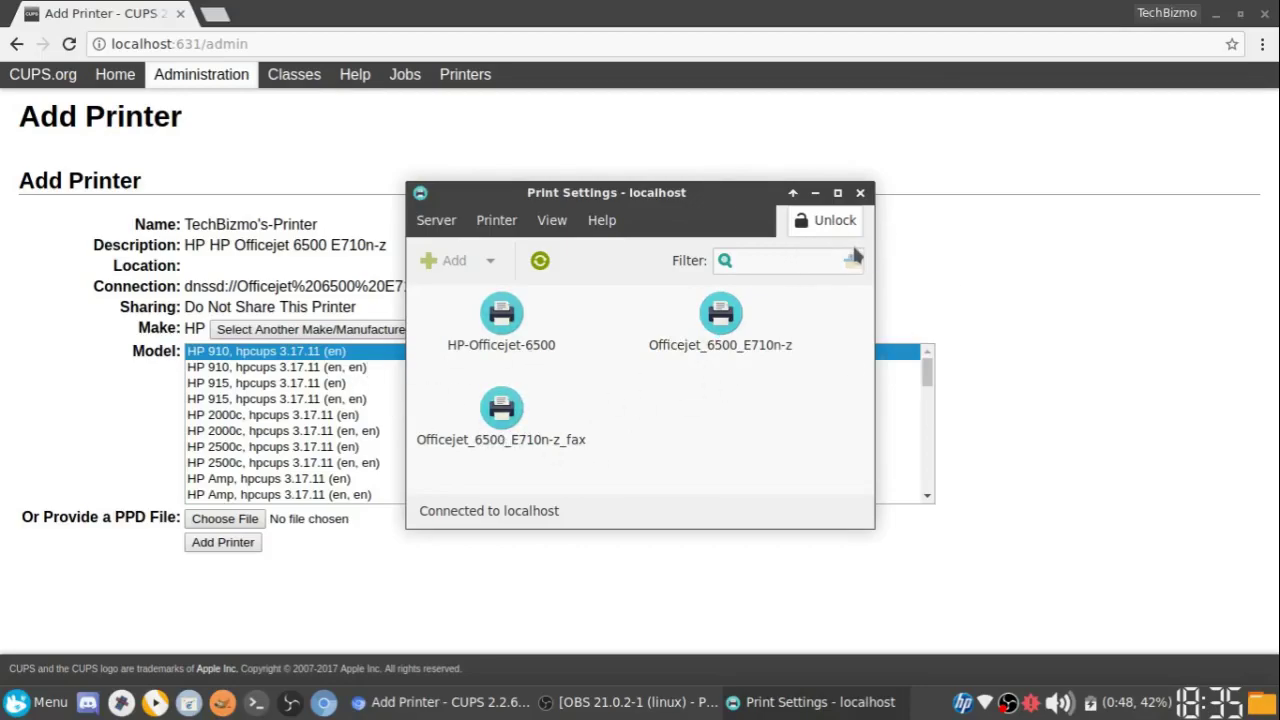
mouse_move(580, 200)
mouse_down()
mouse_move(553, 170)
mouse_move(655, 84)
mouse_move(555, 205)
mouse_up()
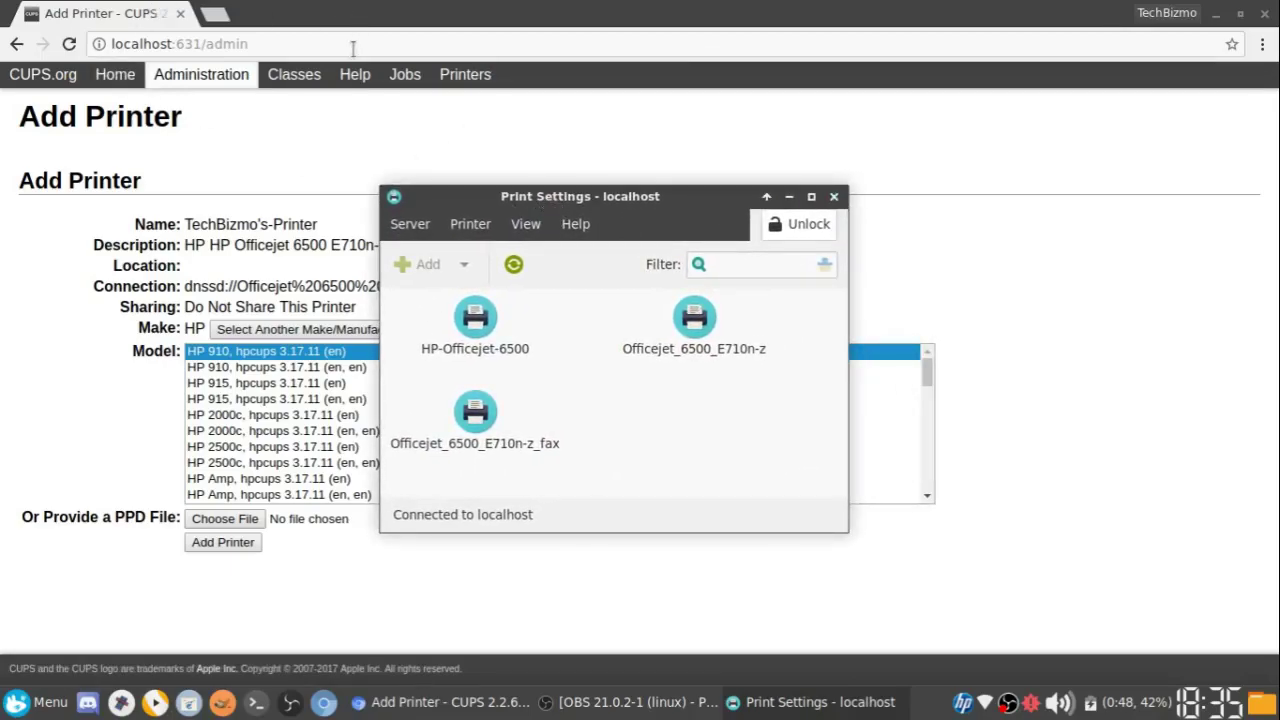
click(835, 199)
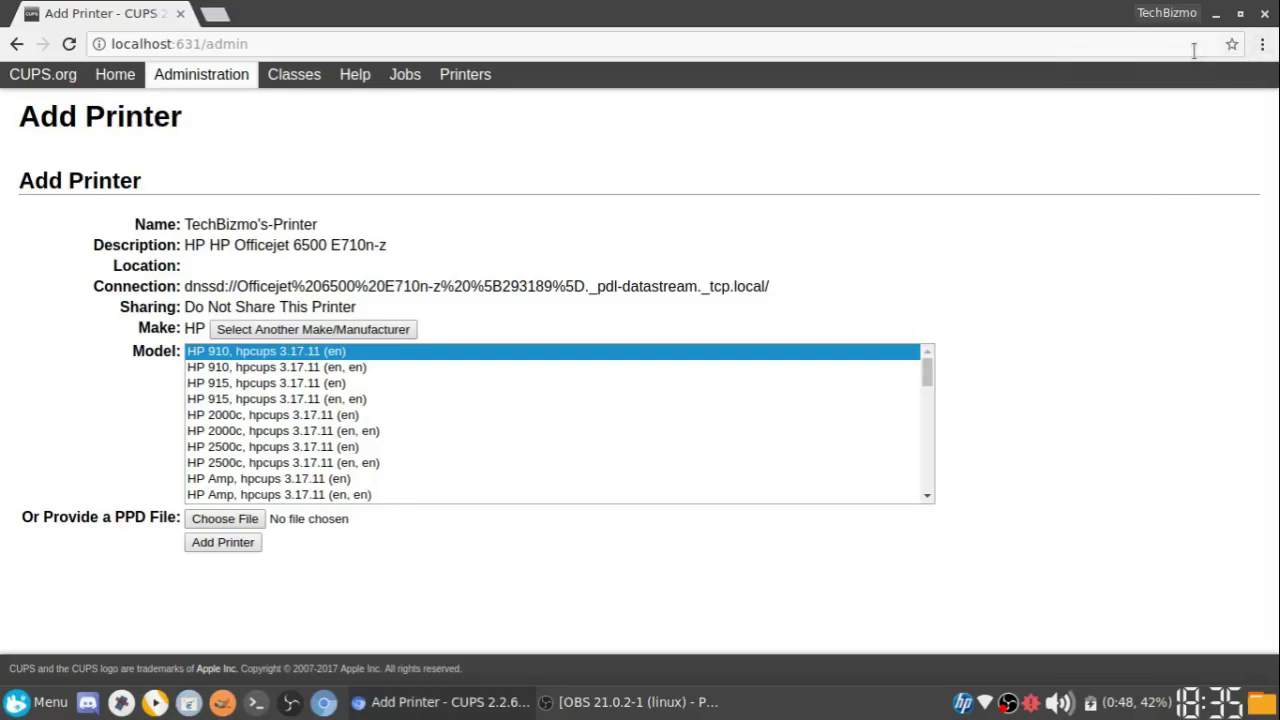
click(1264, 16)
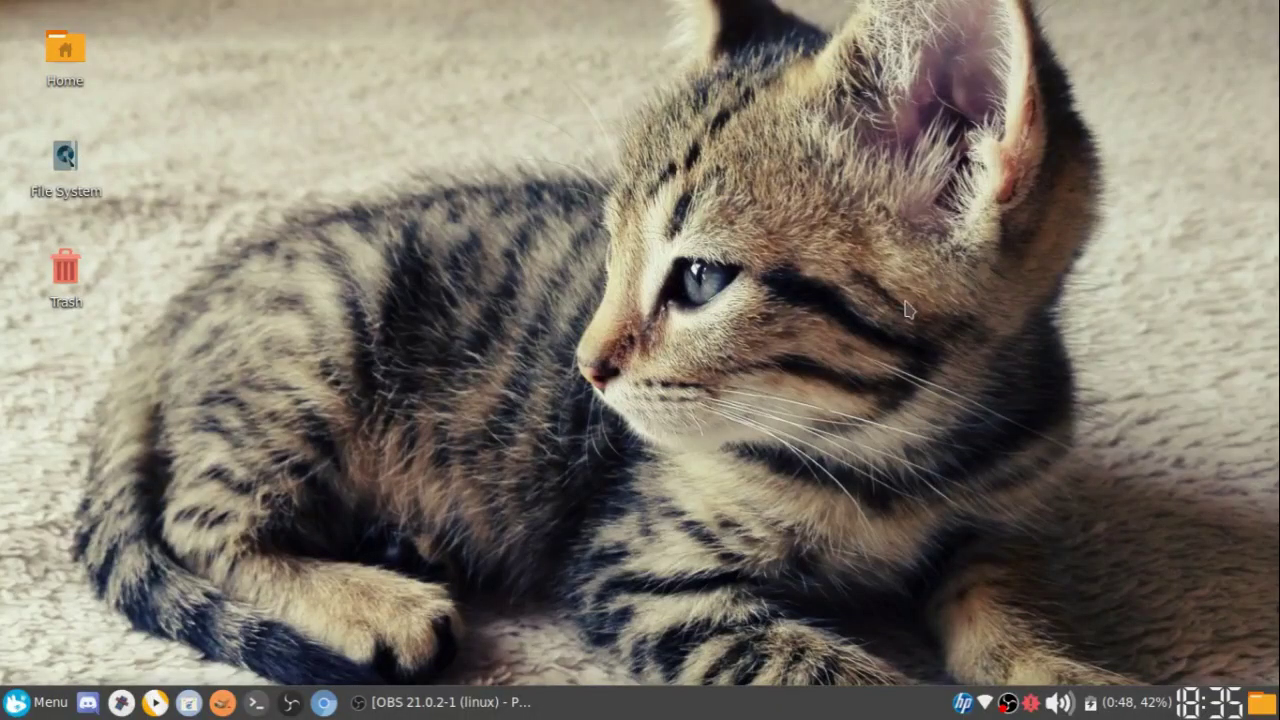